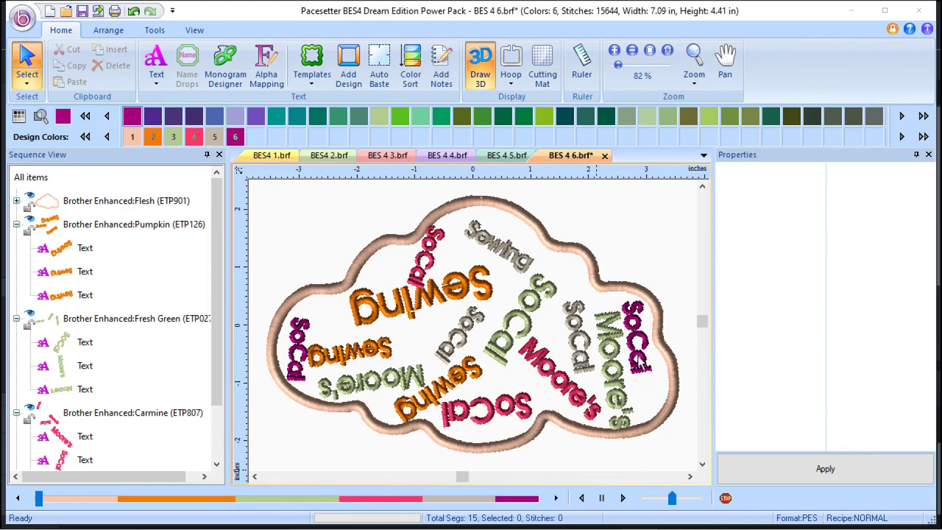
Look through the BES4 sample designs, the Power Pack 1 emoji design and the speech-bubble appliqué design
{"action": "left_click", "coordinate": [273, 156]}
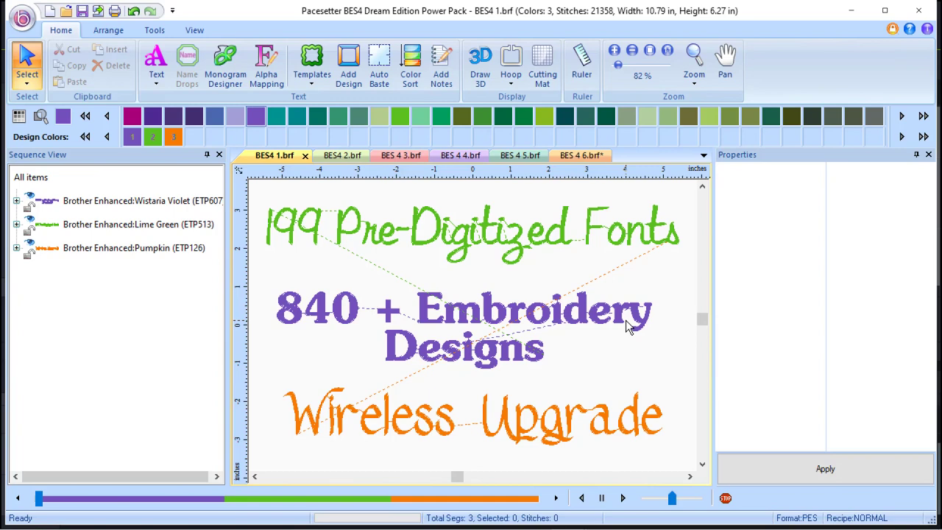
{"action": "key", "text": "ctrl+Tab"}
{"action": "key", "text": "ctrl+Tab"}
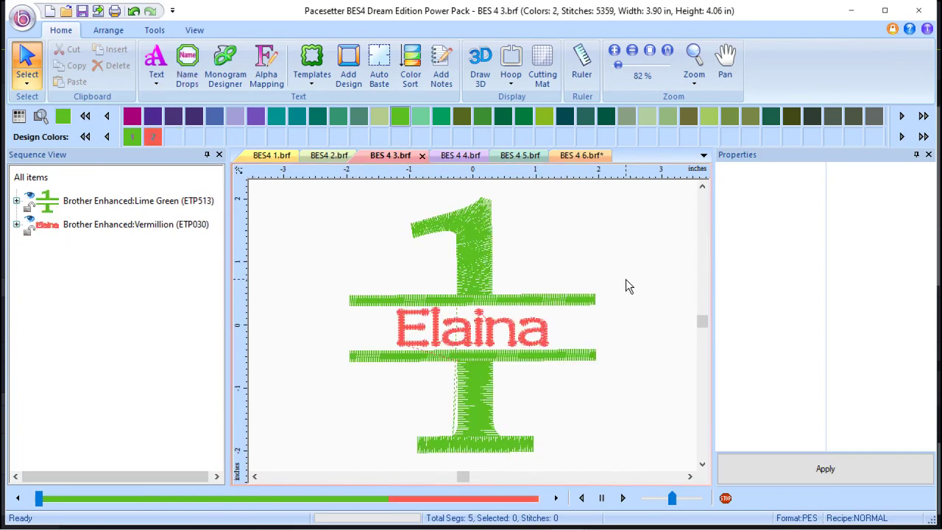
{"action": "left_click", "coordinate": [460, 155]}
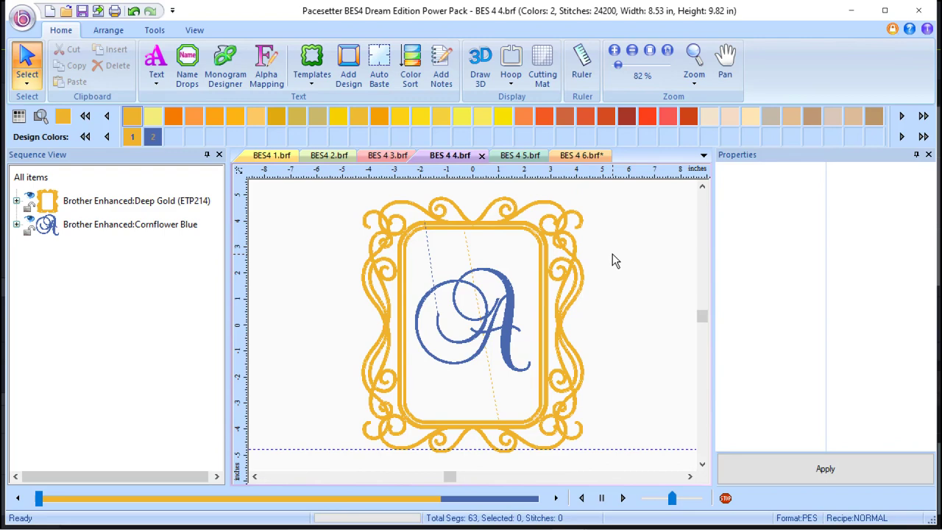
{"action": "left_click", "coordinate": [521, 156]}
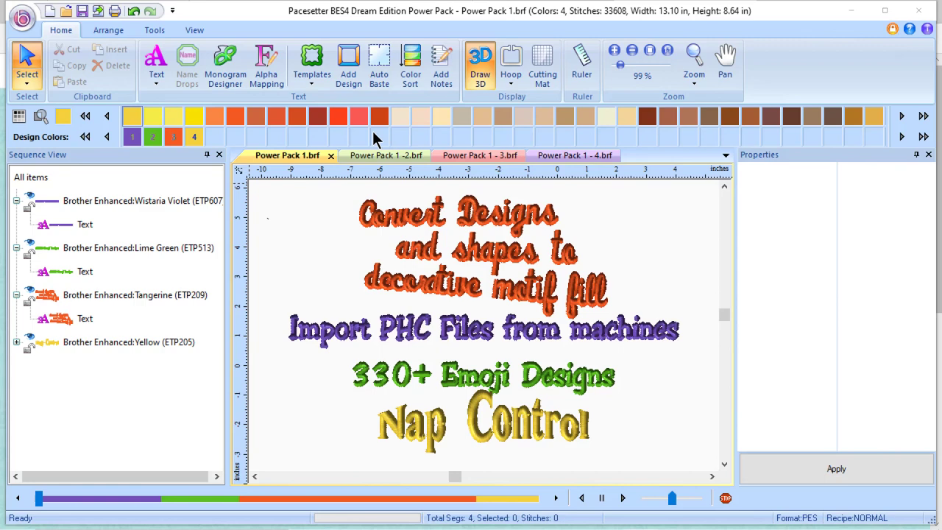
{"action": "left_click", "coordinate": [381, 157]}
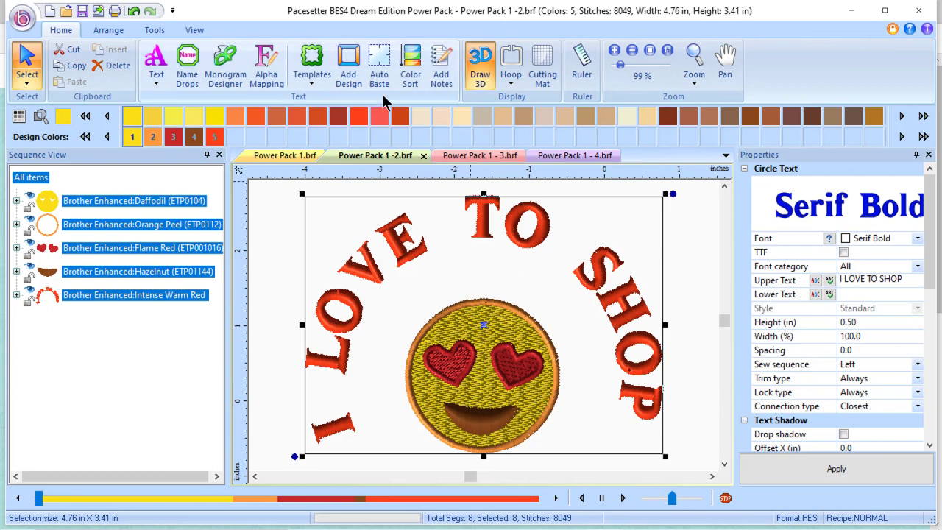
{"action": "left_click", "coordinate": [482, 156]}
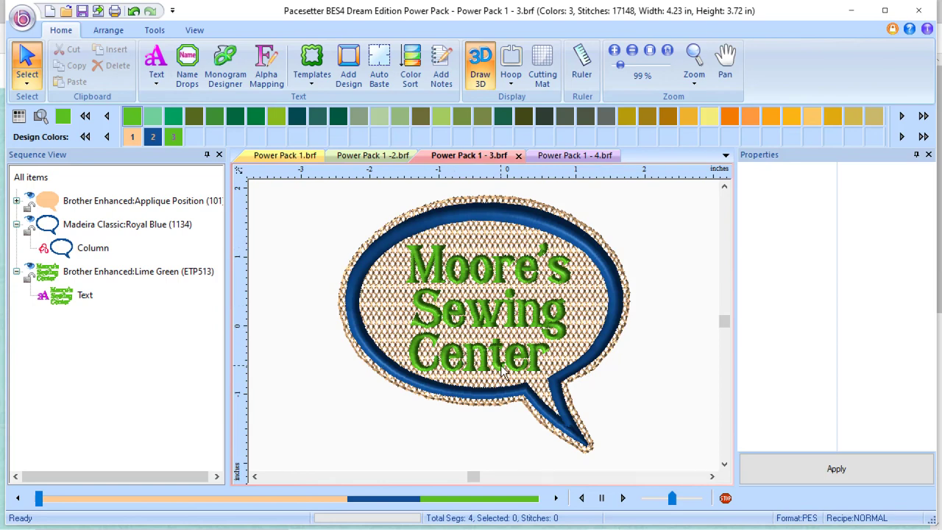
Change the decorative fill pattern of the heart in Power Pack 1 - 4.brf to Everest and apply it
{"action": "left_click", "coordinate": [589, 156]}
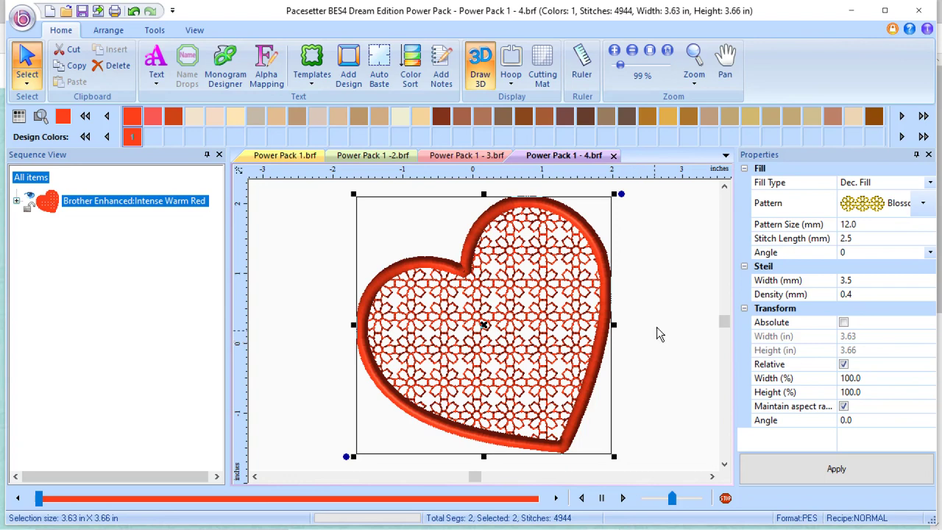
{"action": "left_click", "coordinate": [925, 204]}
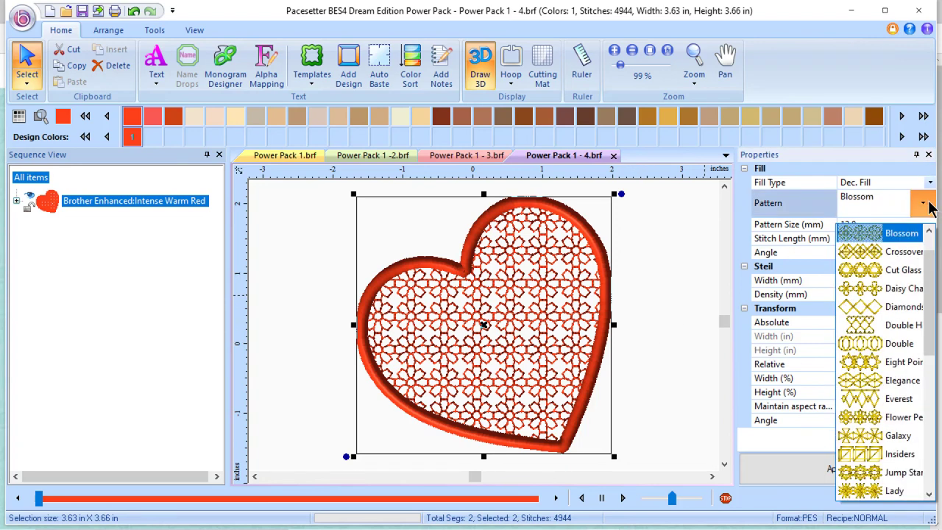
{"action": "left_click", "coordinate": [883, 401]}
{"action": "left_click", "coordinate": [839, 471]}
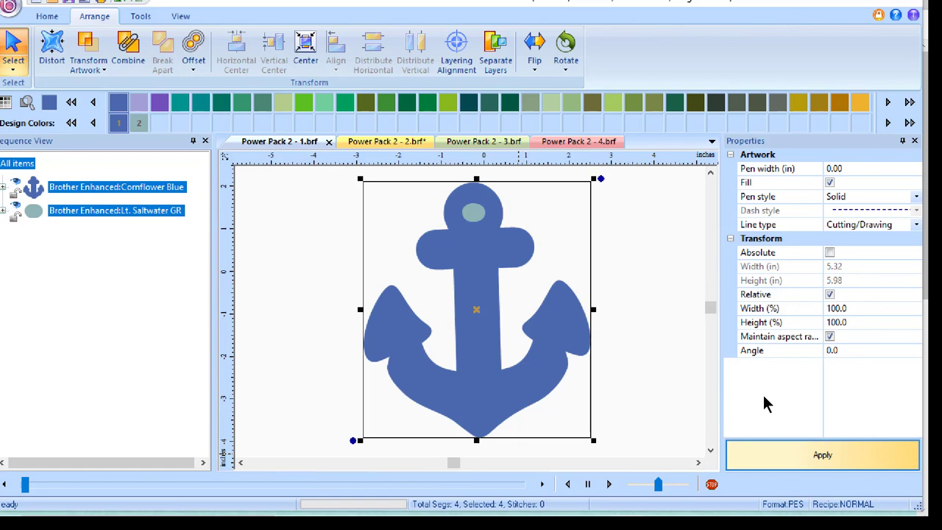
Pick a single stone in the small ring of the outlined anchor in Power Pack 2 - 2.brf with the Rhinestone Edit Tool
{"action": "left_click", "coordinate": [398, 141]}
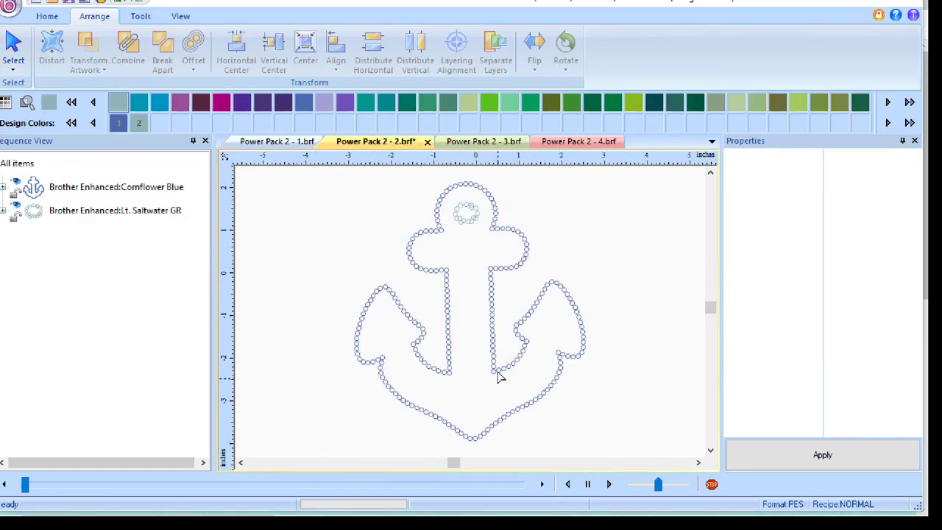
{"action": "left_click", "coordinate": [128, 210]}
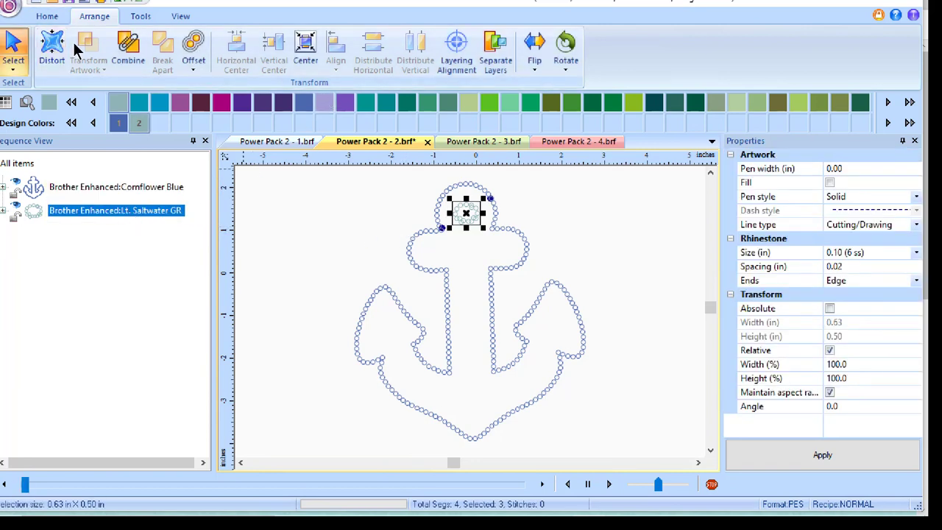
{"action": "left_click", "coordinate": [140, 15]}
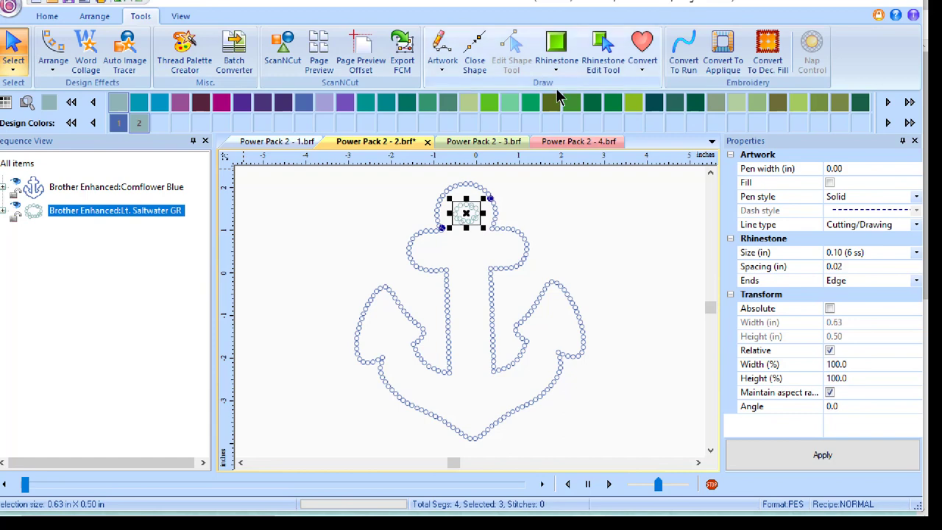
{"action": "left_click", "coordinate": [616, 68]}
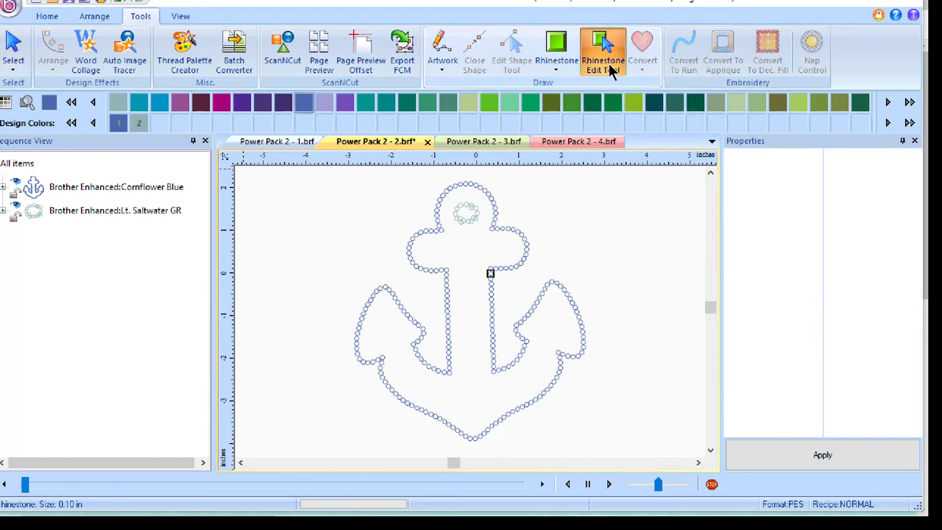
{"action": "left_click", "coordinate": [459, 218]}
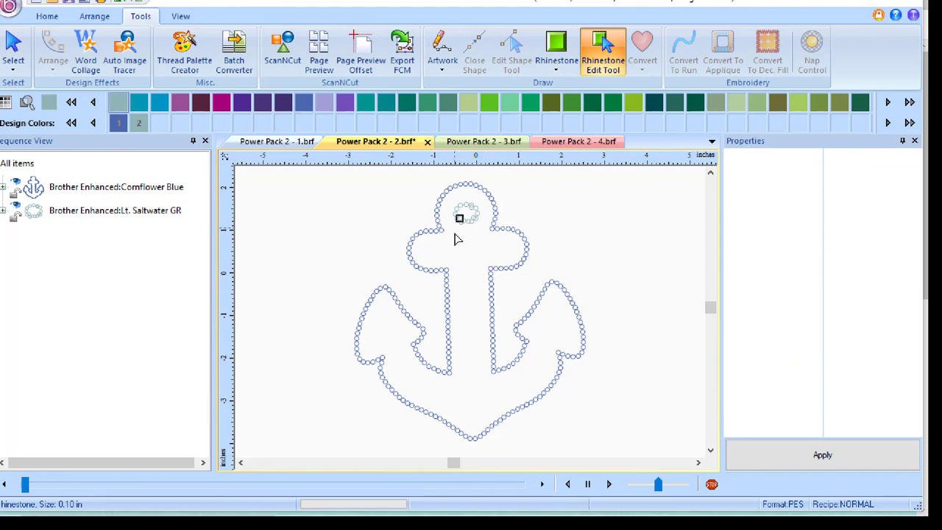
{"action": "left_click", "coordinate": [603, 260]}
Apply the Knockout artwork transformation to the yellow lettering and the red heart in Power Pack 2 - 4.brf
{"action": "left_click", "coordinate": [481, 142]}
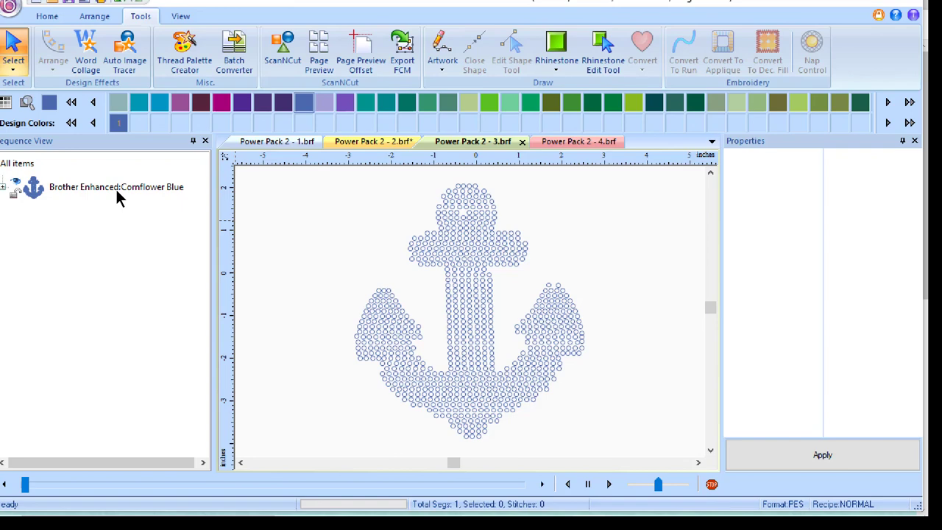
{"action": "left_click", "coordinate": [595, 142]}
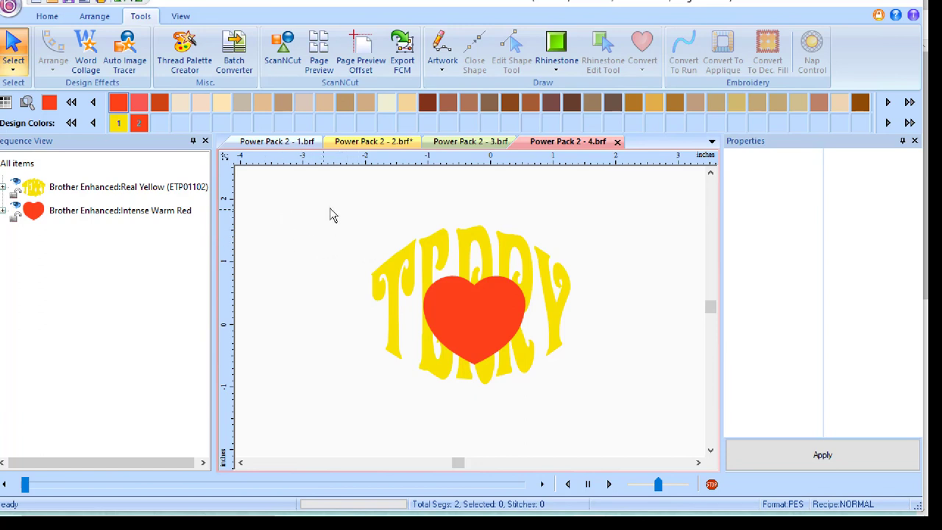
{"action": "left_click_drag", "start_coordinate": [329, 201], "coordinate": [610, 425]}
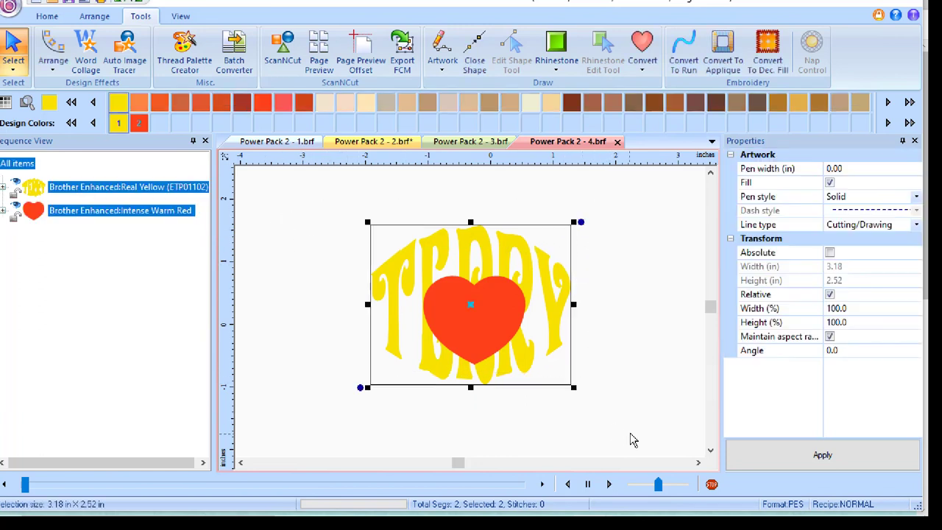
{"action": "left_click", "coordinate": [98, 18]}
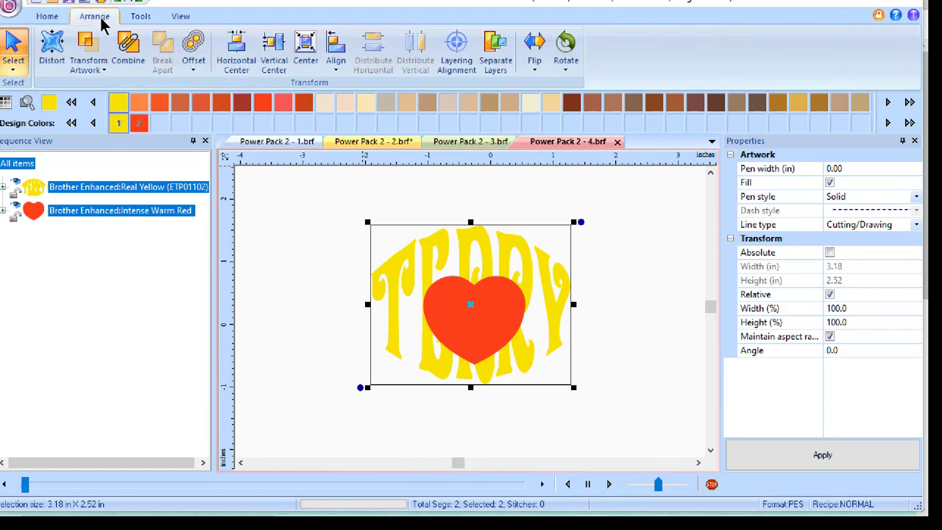
{"action": "left_click", "coordinate": [101, 69]}
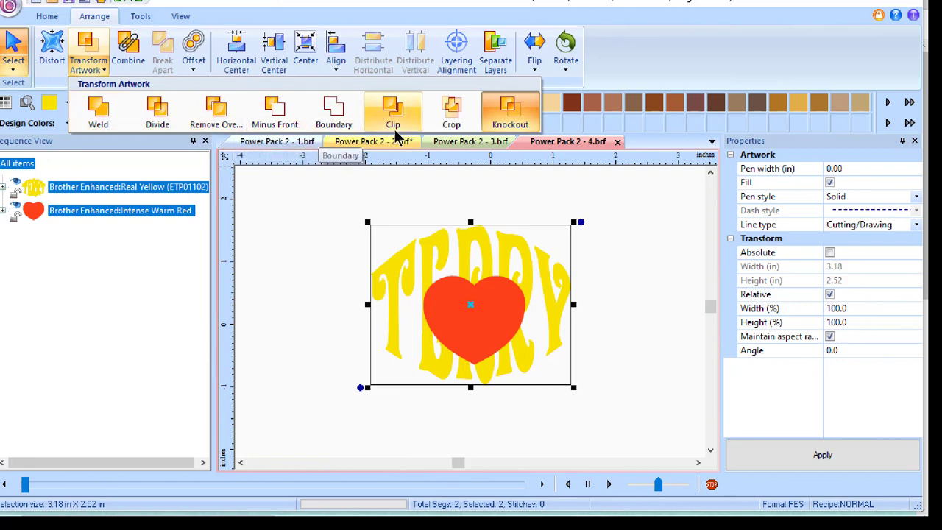
{"action": "left_click", "coordinate": [518, 127]}
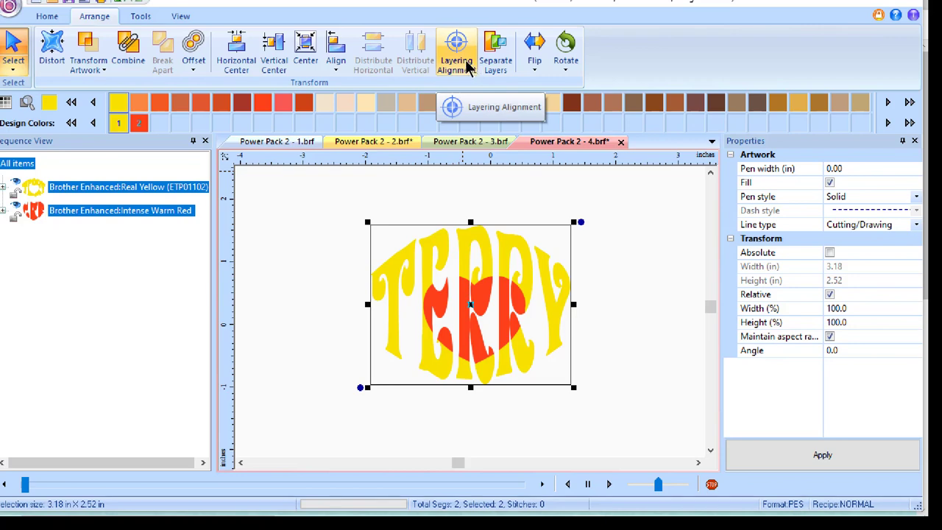
Add layering alignment marks at the Top position of the lettering and heart, with 0.20 in size and 0.20 in spacing
{"action": "left_click", "coordinate": [466, 64]}
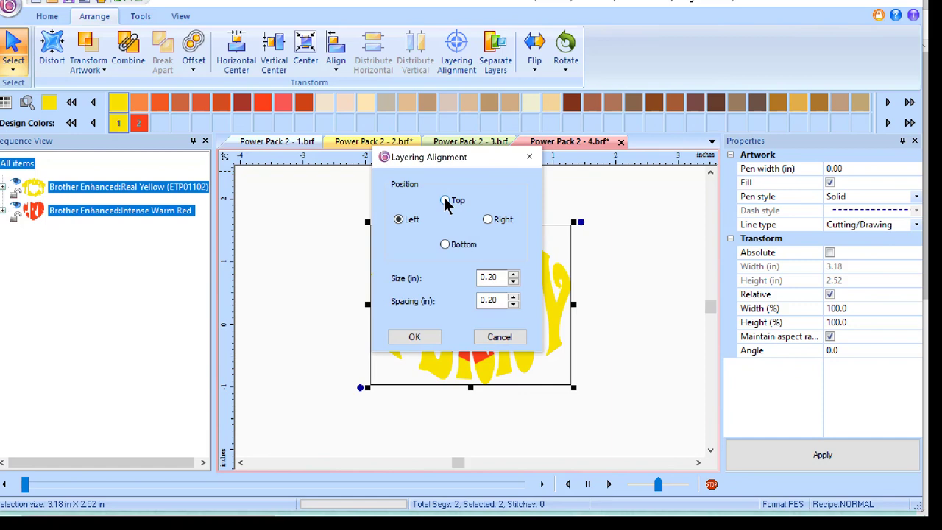
{"action": "left_click", "coordinate": [449, 201]}
{"action": "left_click", "coordinate": [428, 336]}
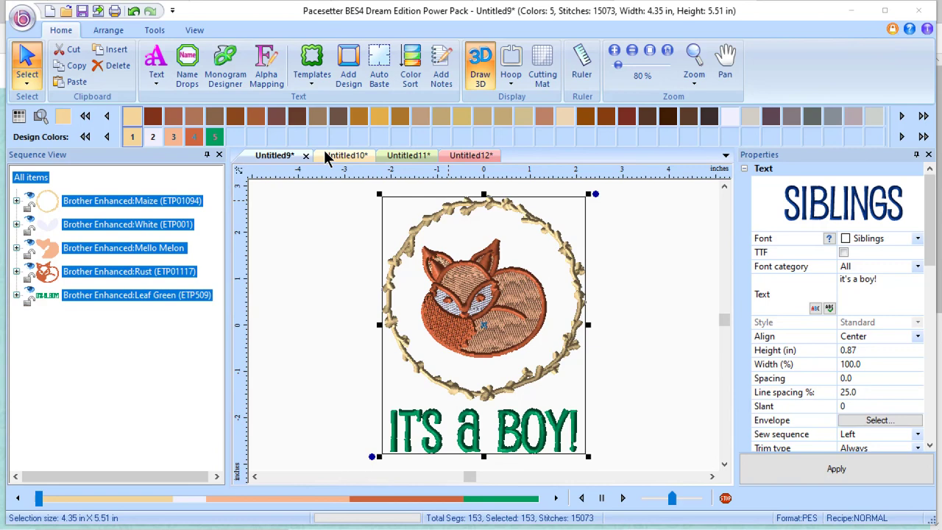
View the birth announcement, sewing machine and wedding border template designs in Untitled10, Untitled11 and Untitled12
{"action": "left_click", "coordinate": [352, 157]}
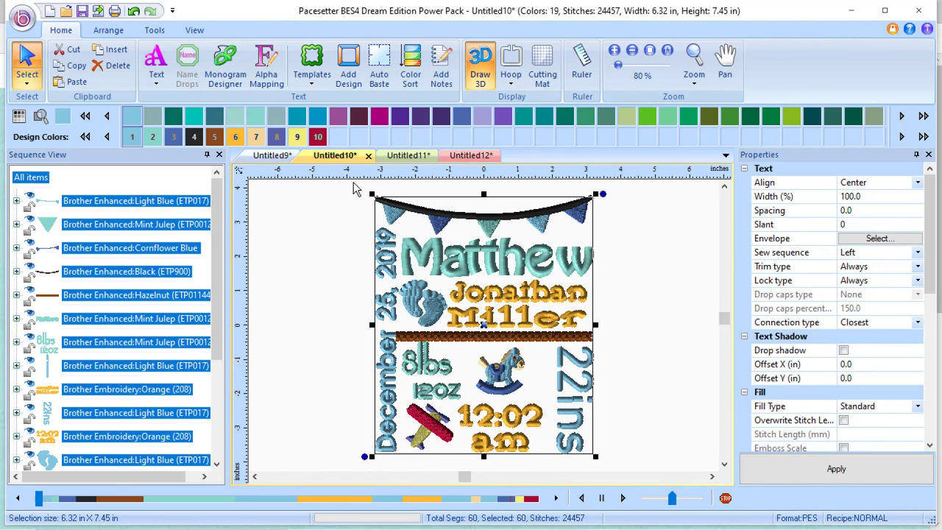
{"action": "left_click", "coordinate": [406, 155]}
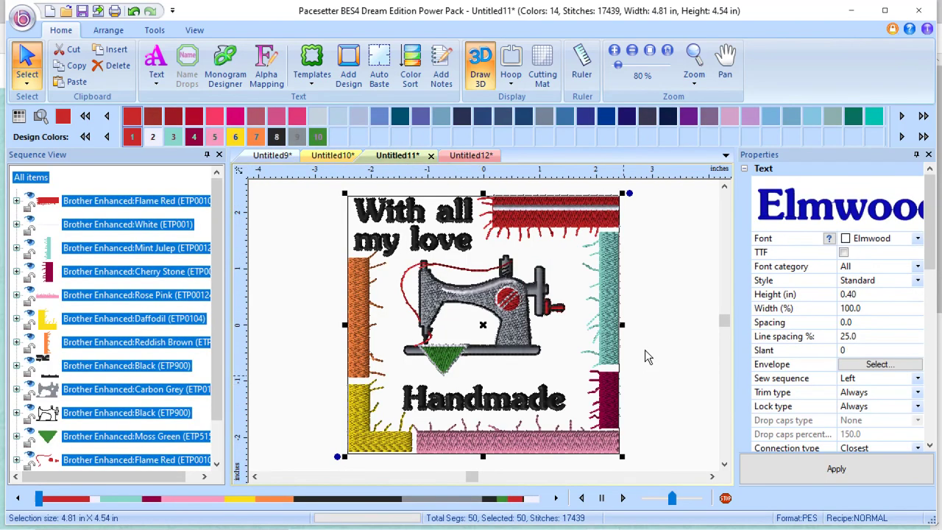
{"action": "left_click", "coordinate": [479, 159]}
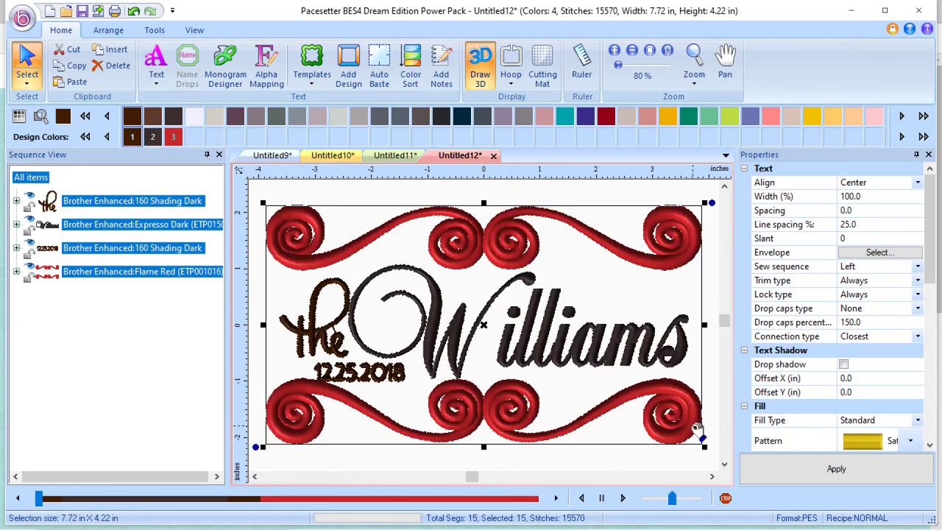
Create a new blank design and open the Children 4 Template from the Children category for editing
{"action": "left_click", "coordinate": [22, 22]}
{"action": "left_click", "coordinate": [34, 57]}
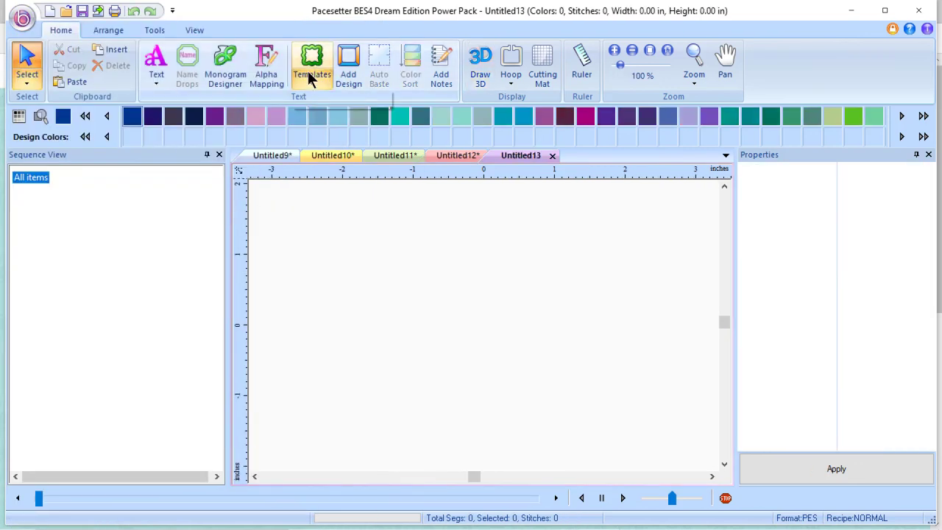
{"action": "left_click", "coordinate": [311, 83]}
{"action": "left_click", "coordinate": [316, 80]}
{"action": "left_click", "coordinate": [316, 73]}
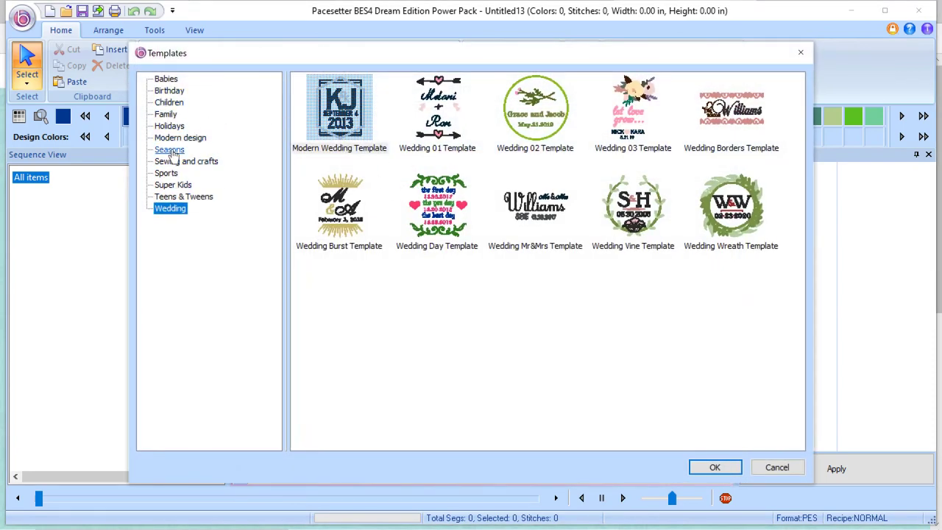
{"action": "left_click", "coordinate": [167, 103]}
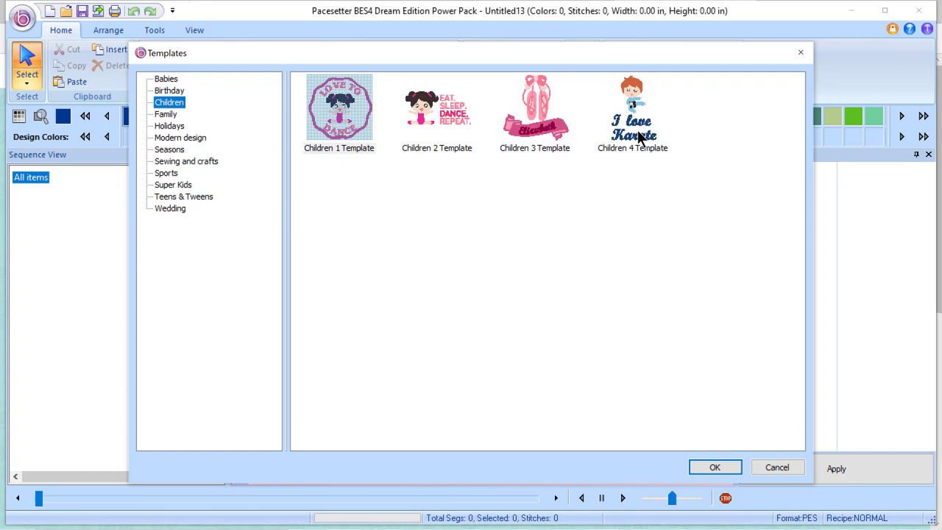
{"action": "mouse_move", "coordinate": [642, 134]}
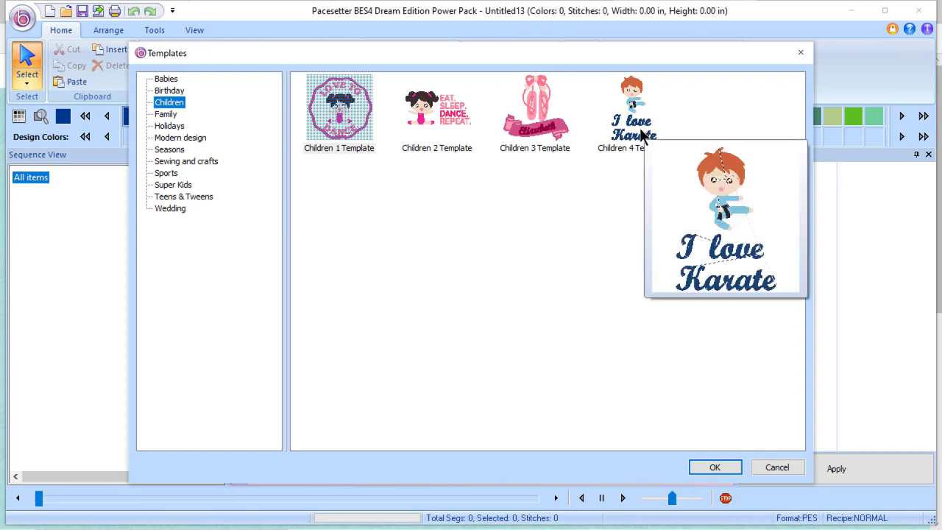
{"action": "double_click", "coordinate": [641, 135]}
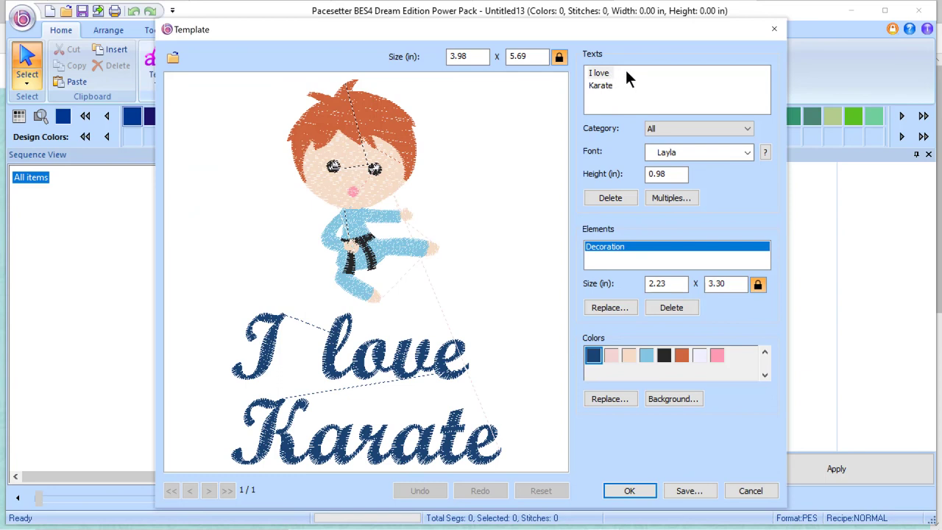
Replace the template's first text line with the child's first name followed by "loves"
{"action": "left_click", "coordinate": [613, 70]}
{"action": "left_click", "coordinate": [599, 75]}
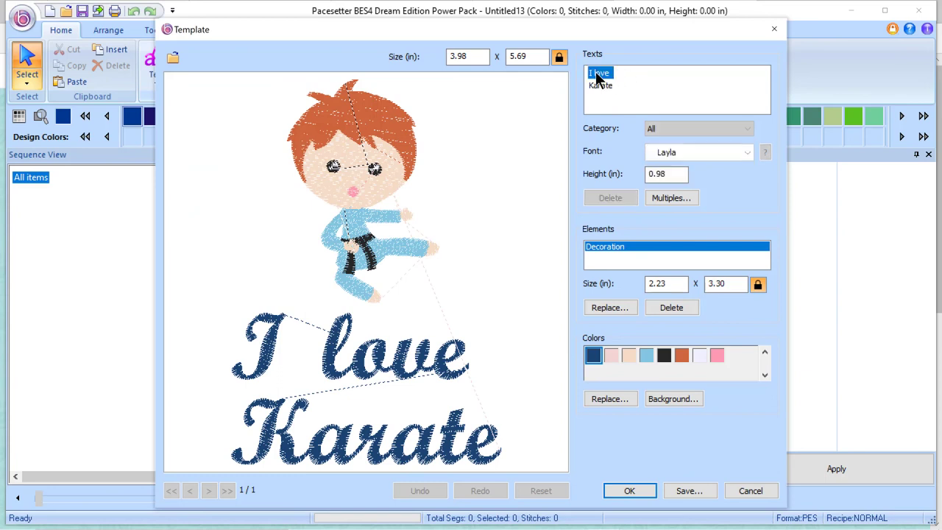
{"action": "left_click", "coordinate": [595, 74]}
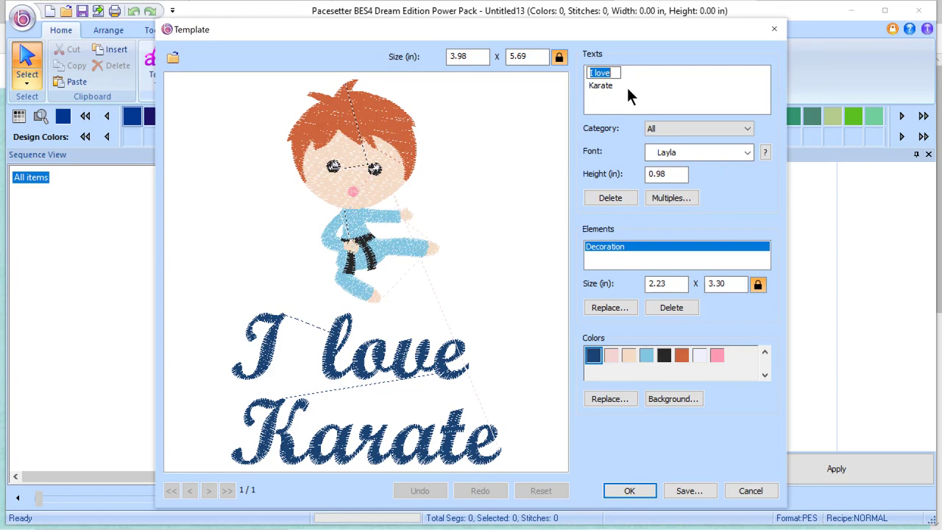
{"action": "type", "text": "Layla"}
Replace the template's karate figure decoration with the Cheerleader element
{"action": "left_click", "coordinate": [610, 308]}
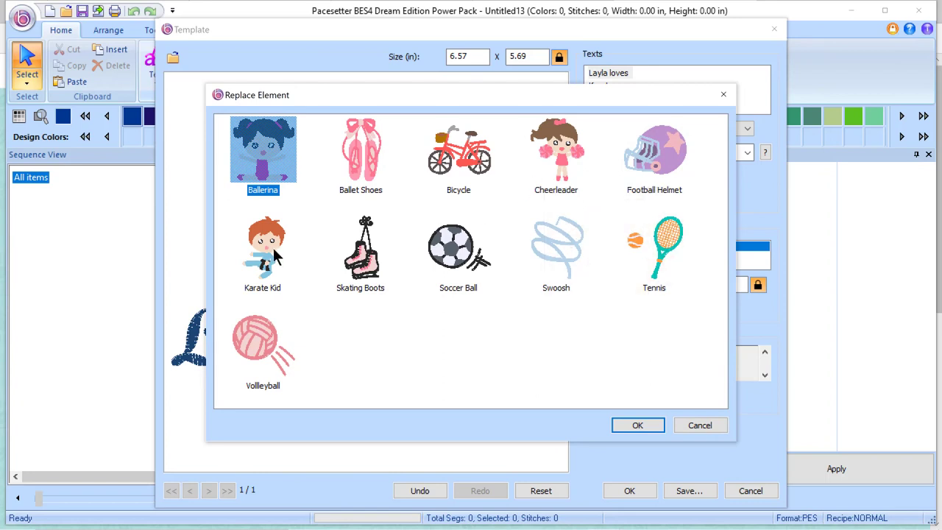
{"action": "mouse_move", "coordinate": [269, 255]}
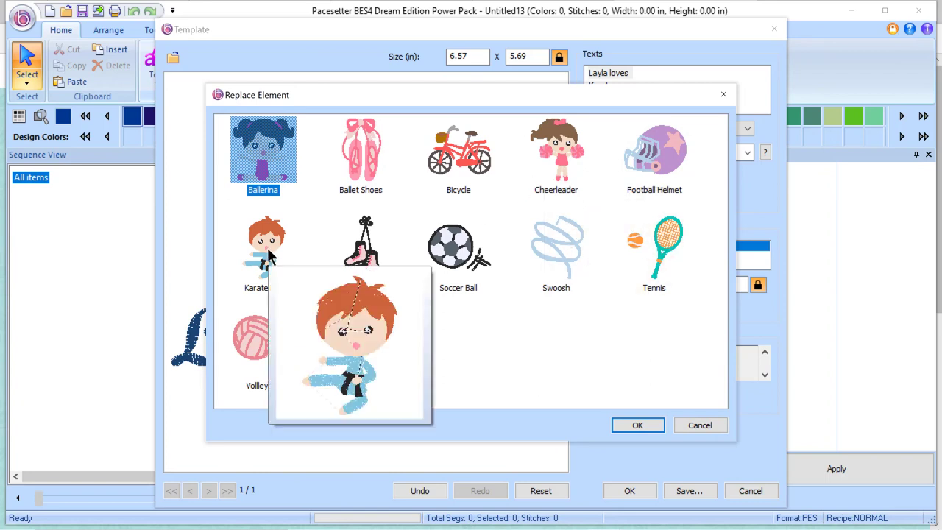
{"action": "left_click", "coordinate": [550, 181]}
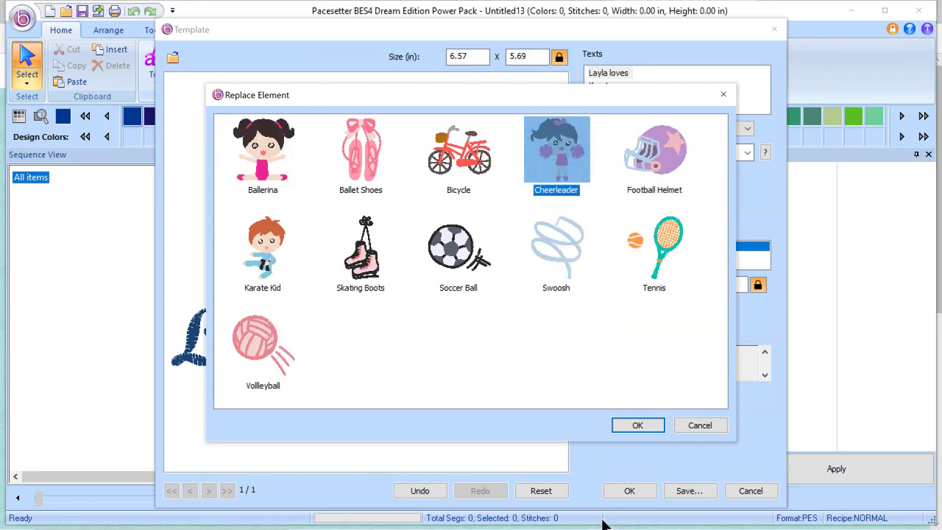
{"action": "left_click", "coordinate": [637, 425]}
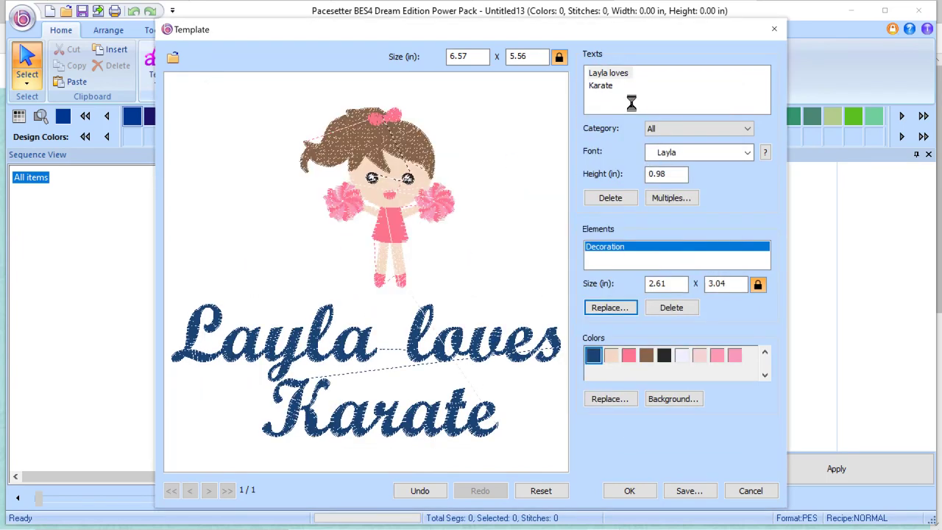
Set the template's second text line to "Cheering" and place the customized template in the new design
{"action": "left_click", "coordinate": [600, 83]}
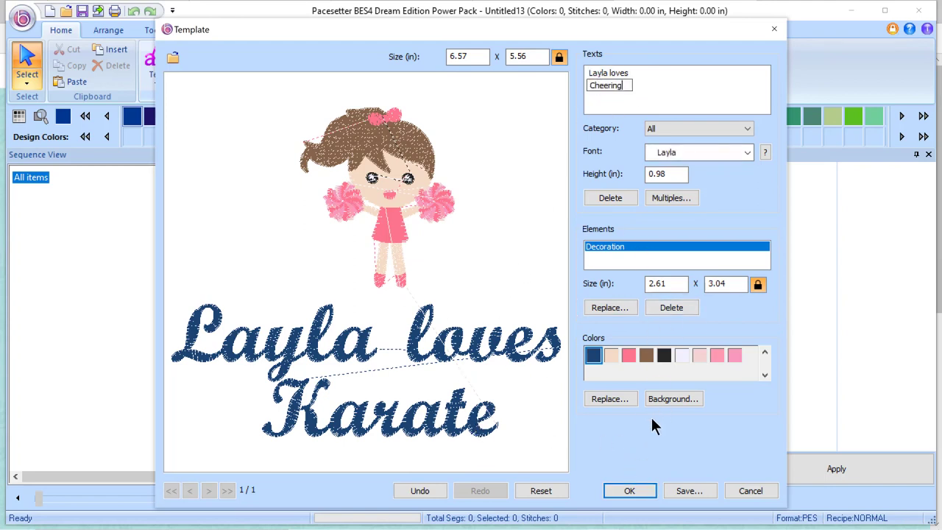
{"action": "left_click", "coordinate": [626, 491]}
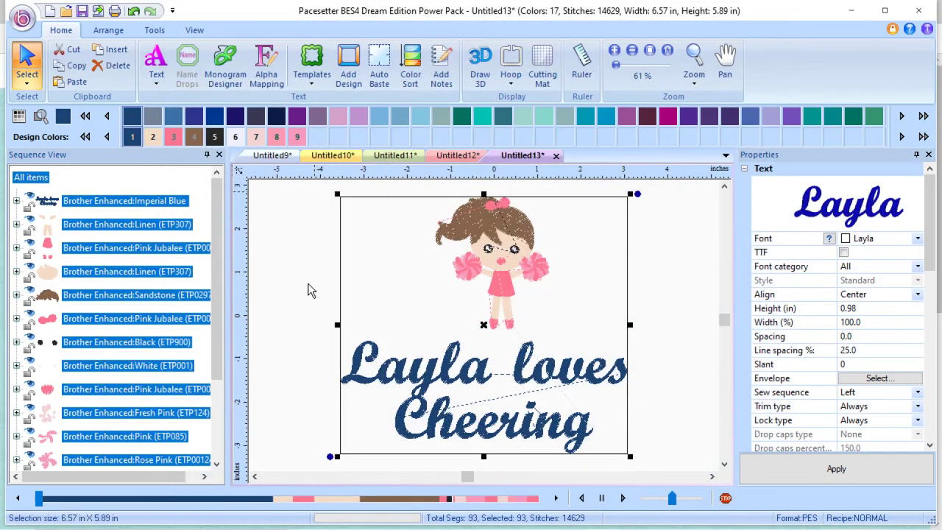